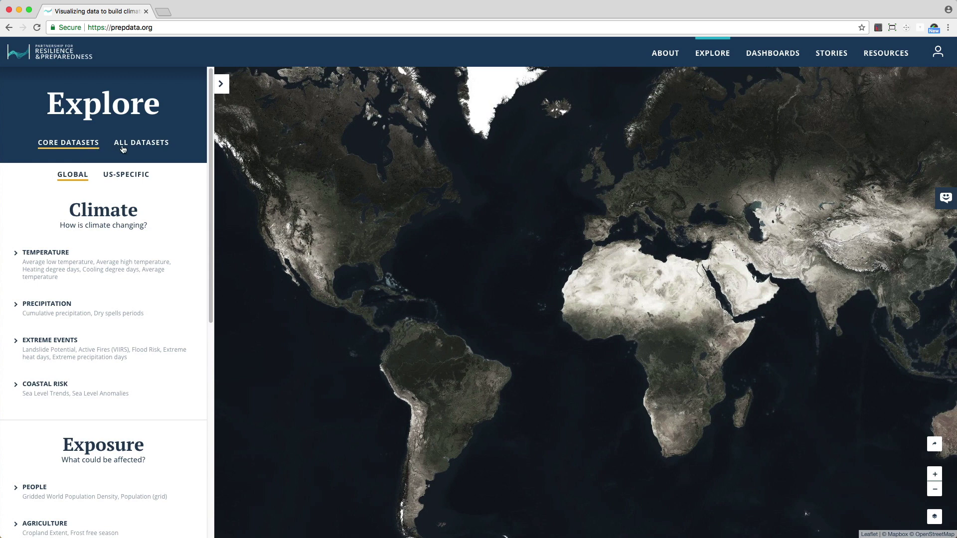
Step: Browse the global core datasets and briefly expand the Agriculture category under Exposure
left_click_drag(211, 178, 210, 250)
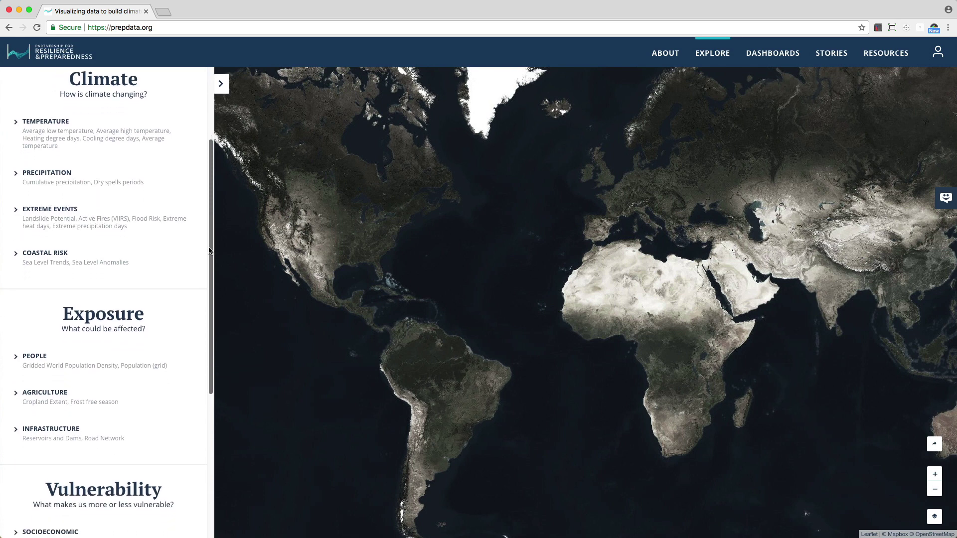
left_click(39, 393)
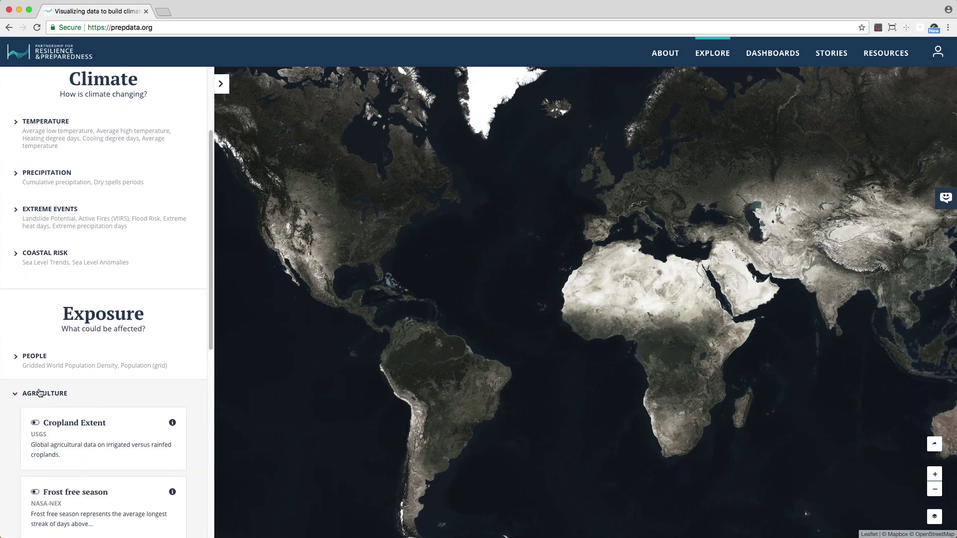
left_click(40, 392)
left_click_drag(211, 315, 216, 230)
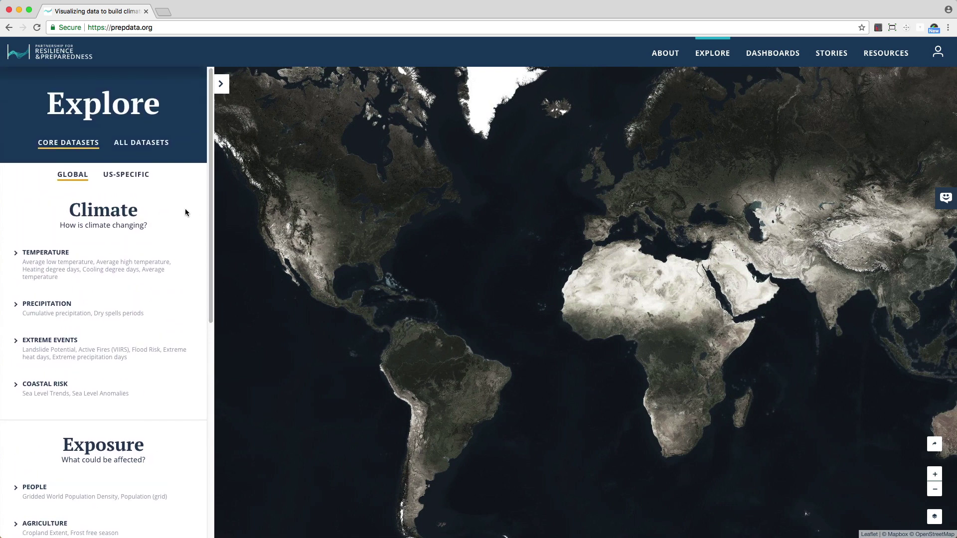
Step: Open the description of the U.S. Coastal Flood Hazards (Texas to Maine) dataset in the US-specific Extreme Events category
left_click(112, 178)
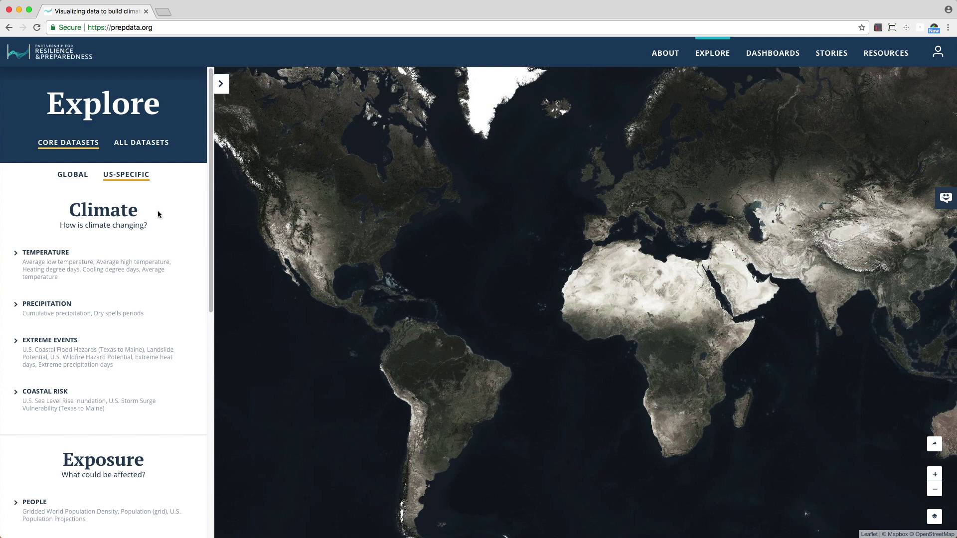
left_click(69, 342)
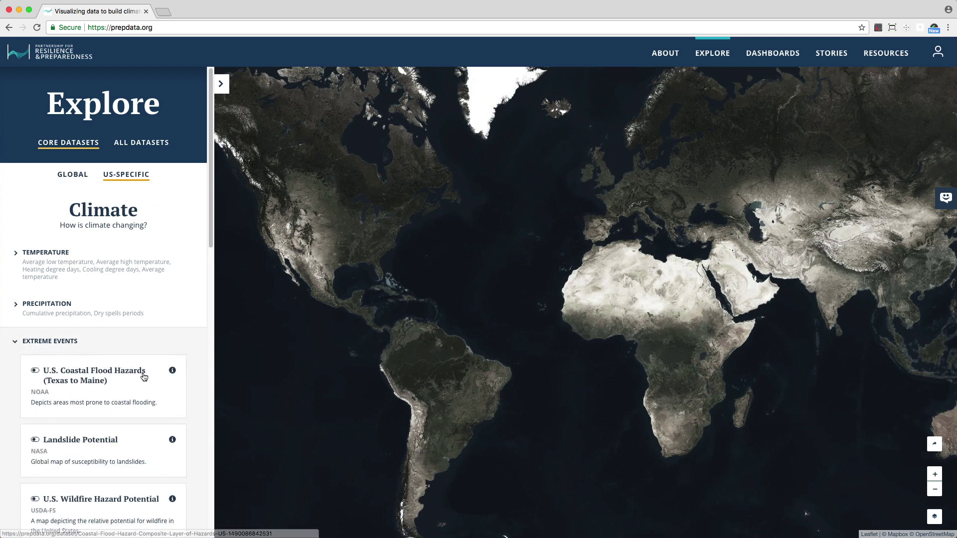
left_click(172, 372)
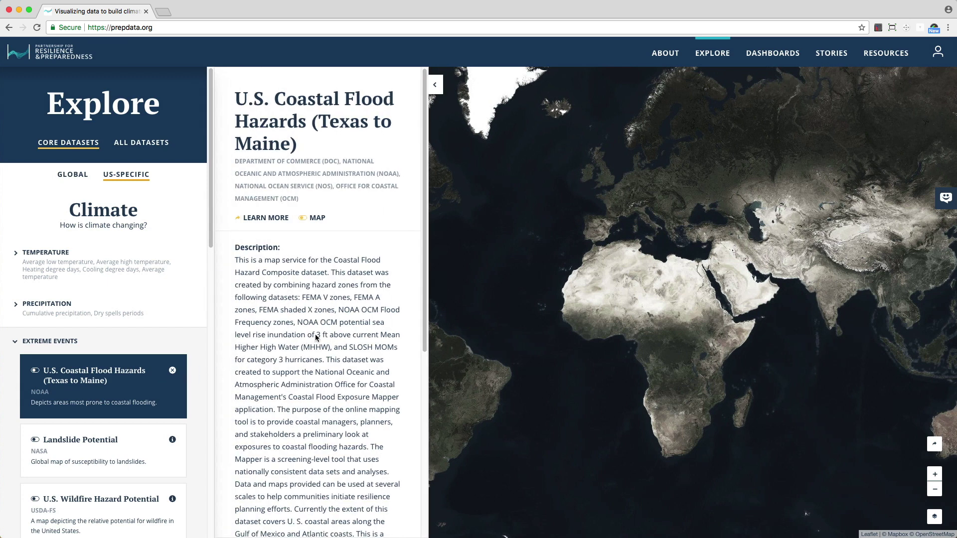
mouse_move(424, 264)
left_mouse_down()
mouse_move(421, 326)
mouse_move(427, 263)
left_mouse_up()
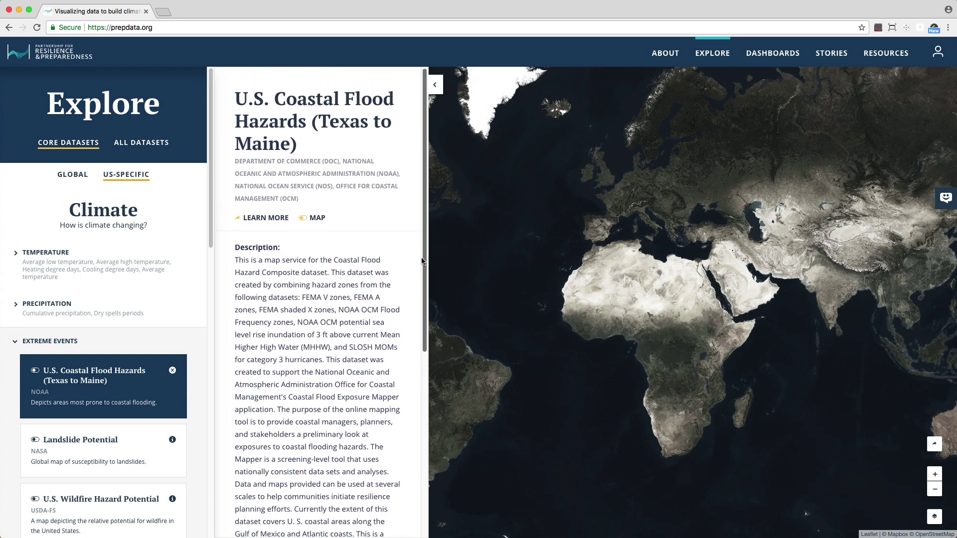
Step: Examine the full detail page of the coastal flood dataset, including its visualization options, and return to Explore
left_click(275, 226)
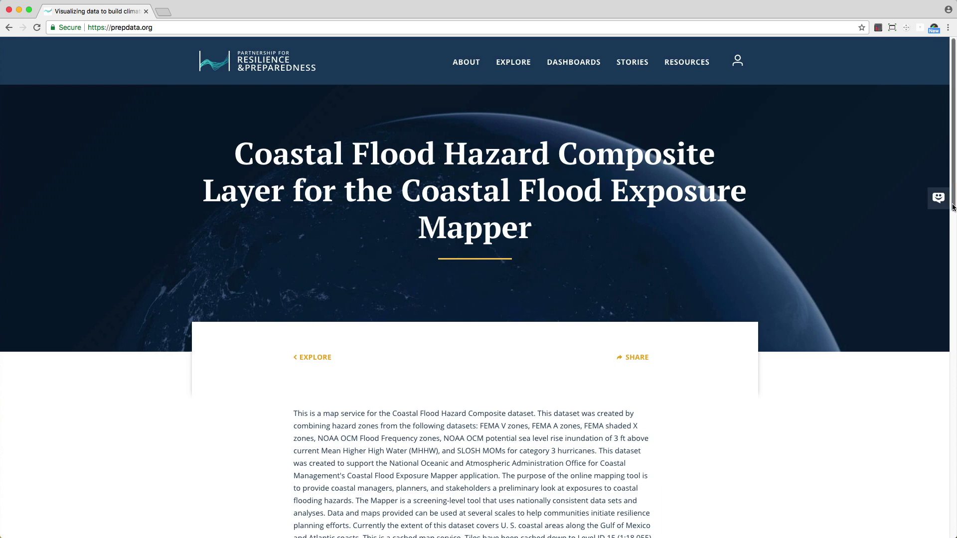
left_click_drag(954, 206, 952, 389)
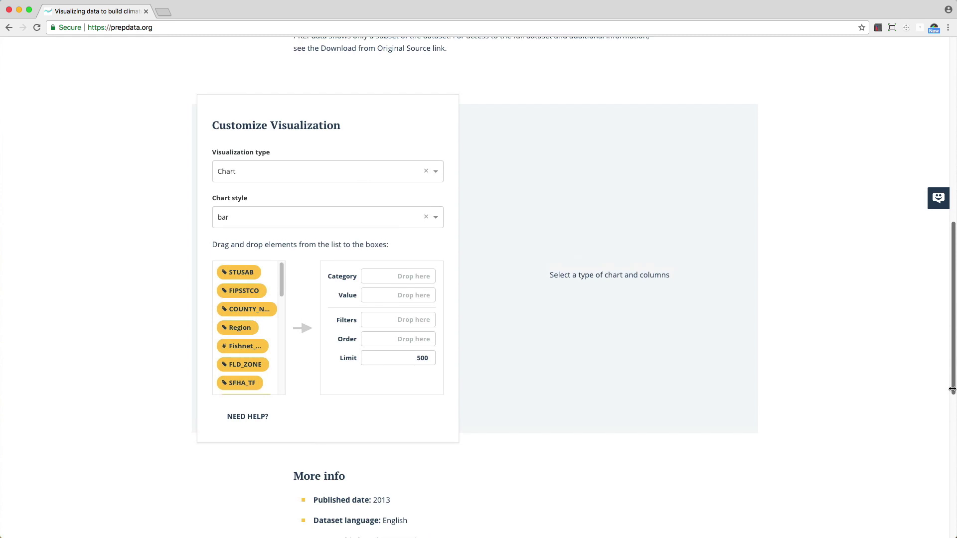
scroll(368, 298, "up", 10)
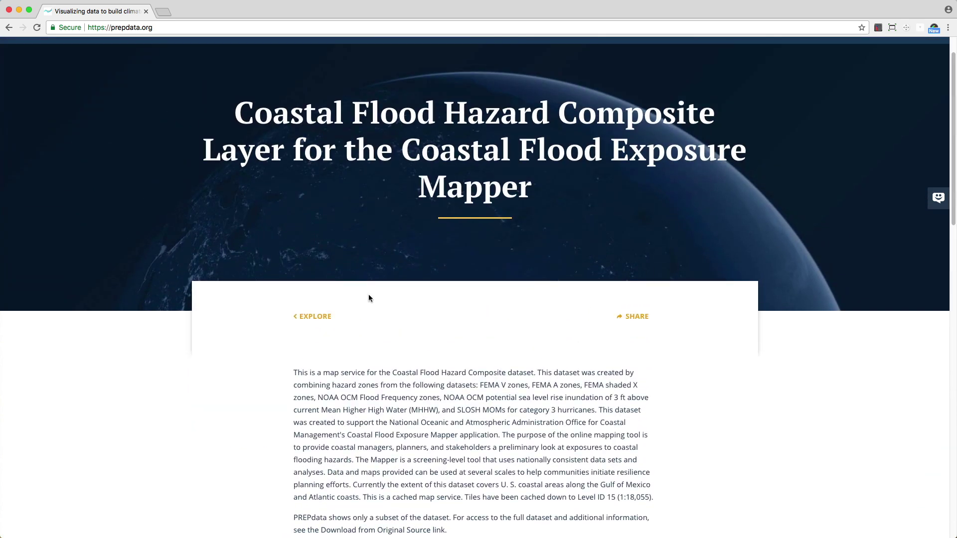
left_click(306, 317)
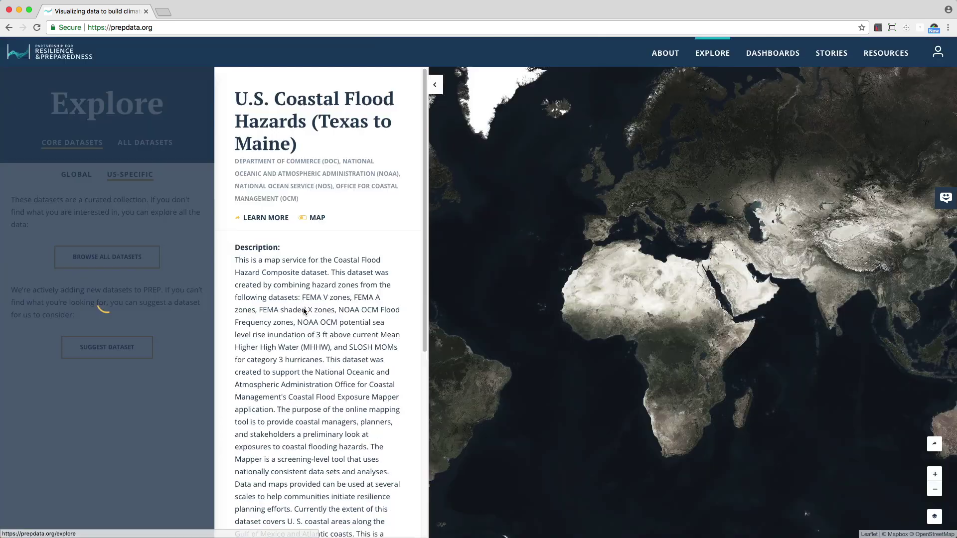
Step: List all datasets and filter them by the Infrastructure topic
left_click(145, 147)
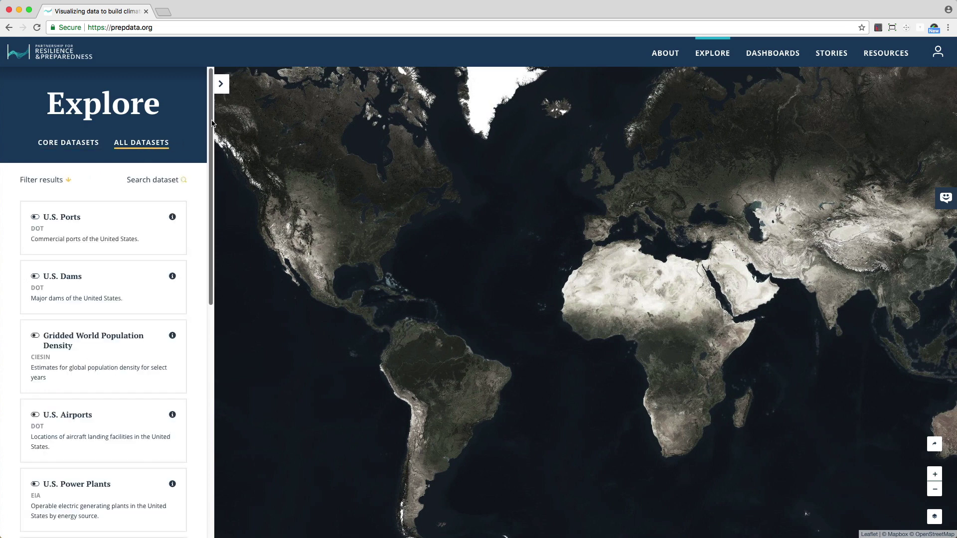
mouse_move(211, 123)
left_mouse_down()
mouse_move(207, 250)
mouse_move(209, 129)
left_mouse_up()
left_click(172, 168)
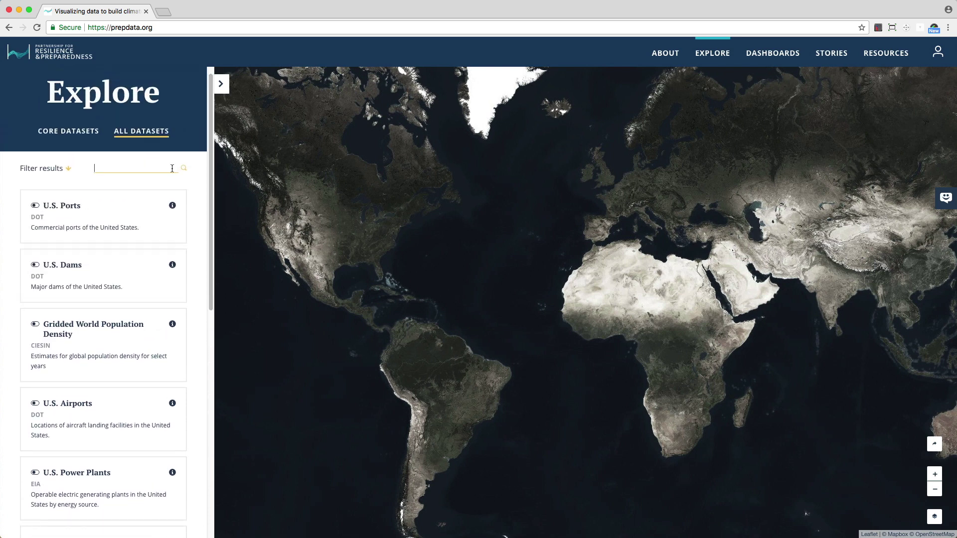
left_click(68, 170)
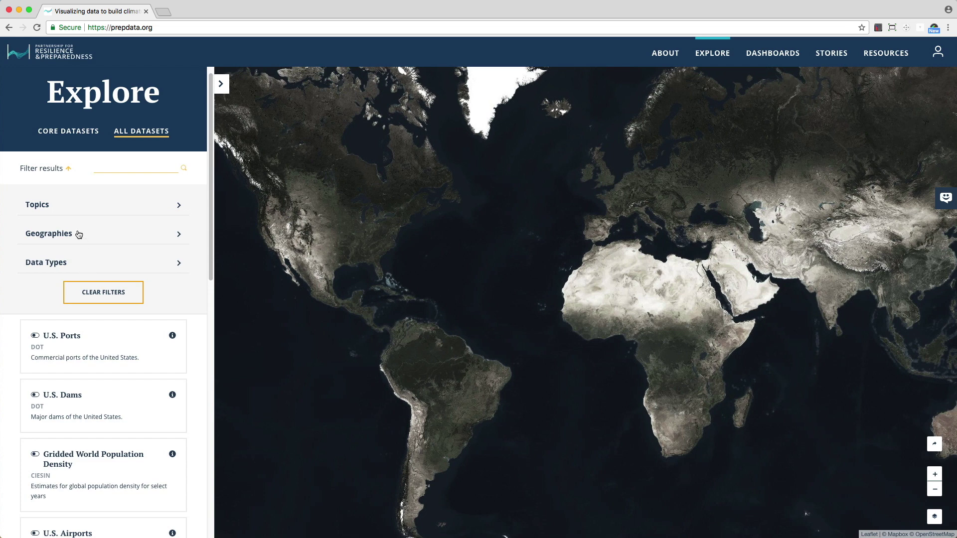
left_click(74, 211)
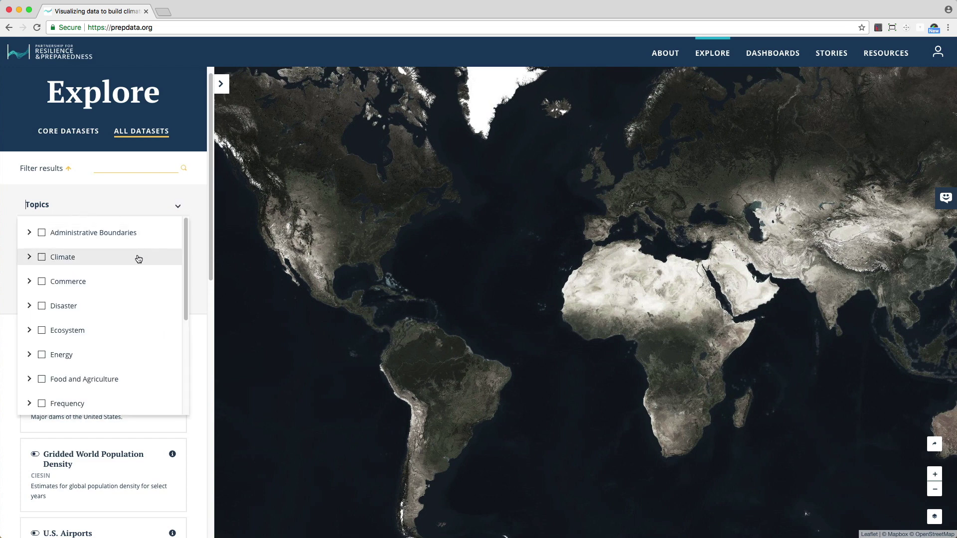
scroll(133, 279, "down", 3)
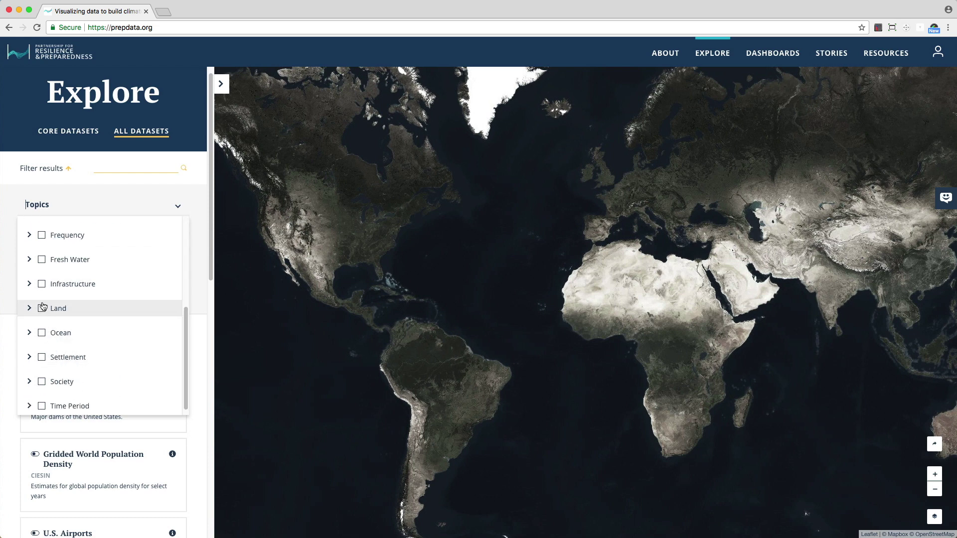
left_click(42, 284)
left_click(15, 219)
Step: Add a geography filter for United States, found under North America
left_click(55, 240)
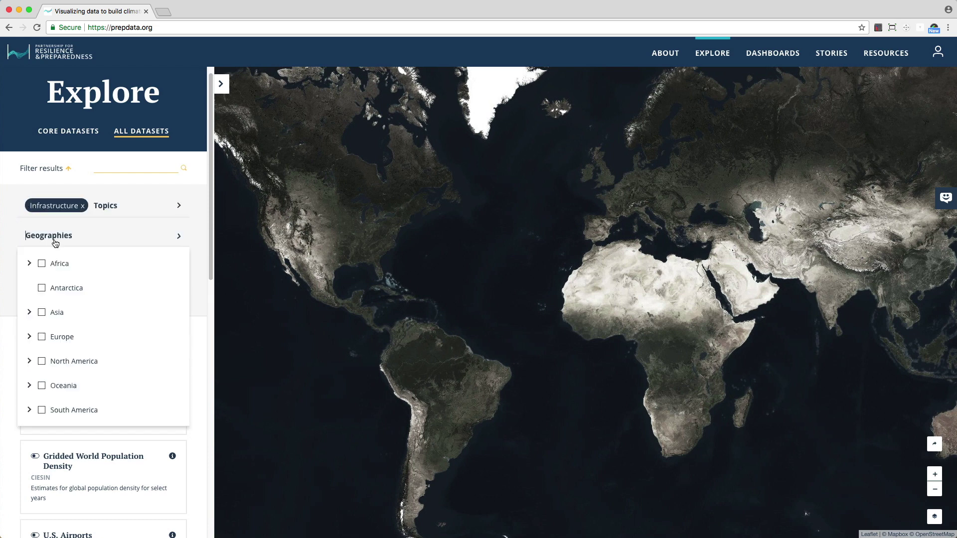
left_click(38, 358)
left_click_drag(184, 285, 181, 438)
left_click(52, 389)
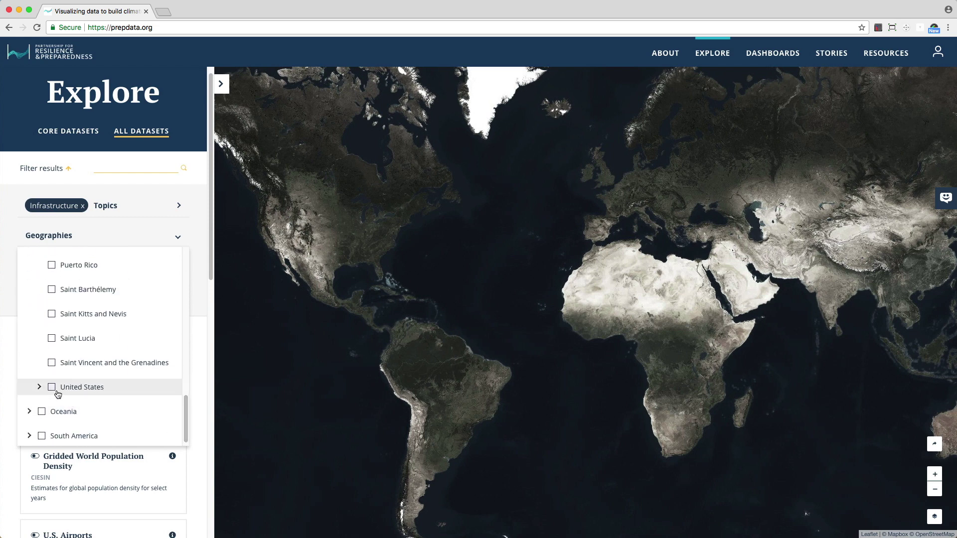
left_click(6, 370)
Step: Look through the filtered dataset list to its end and clear all filters
left_click_drag(209, 265, 178, 523)
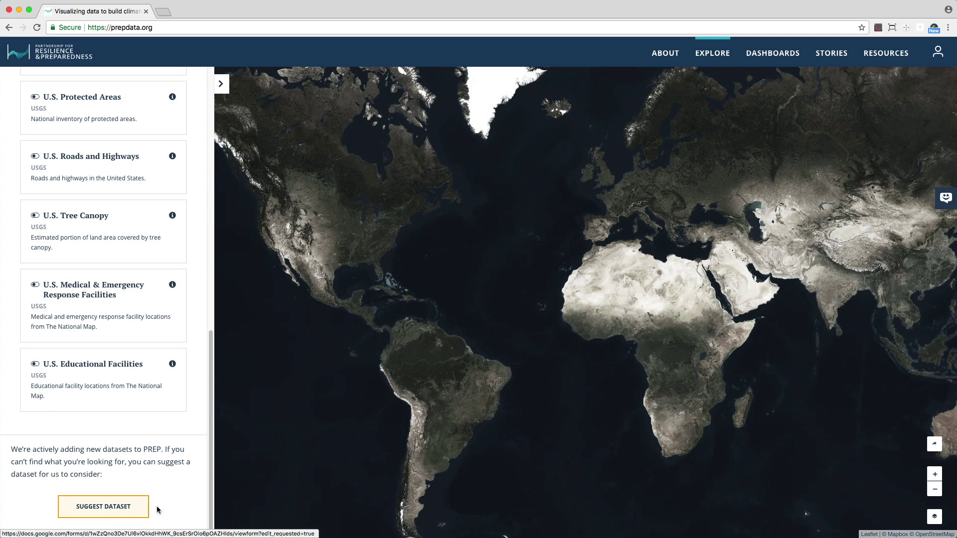
left_click_drag(212, 484, 232, 207)
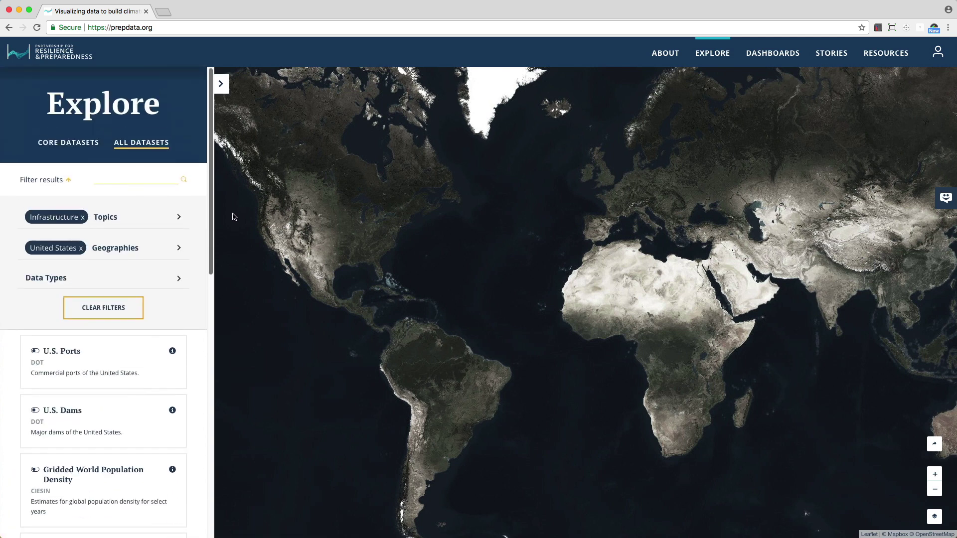
left_click(111, 310)
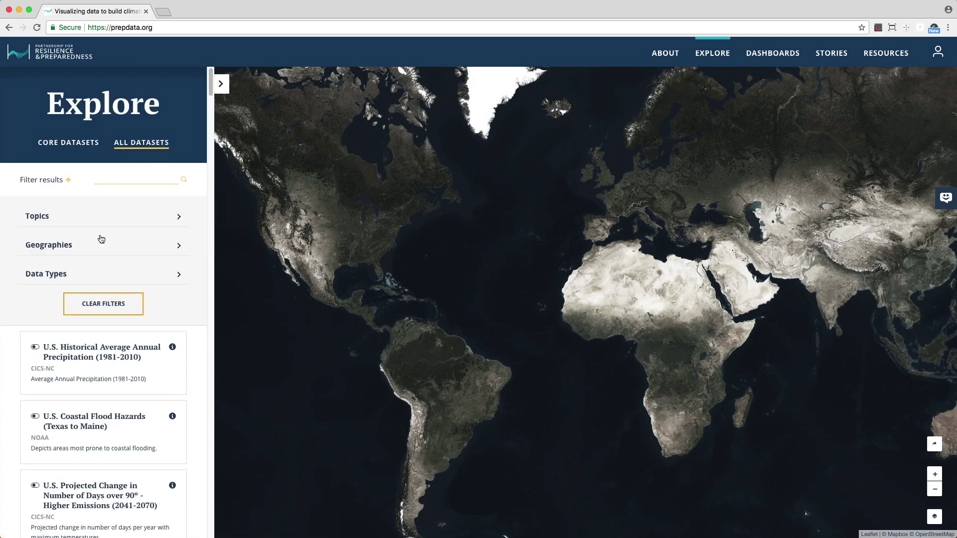
Step: Display the Landslide Potential layer from the Extreme Events category of the global core datasets on the map
left_click(77, 148)
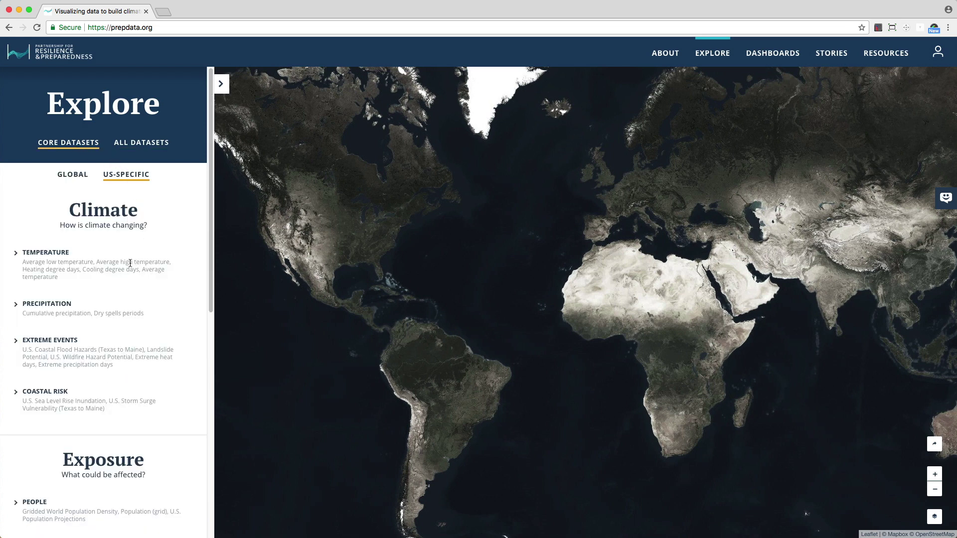
left_click(56, 341)
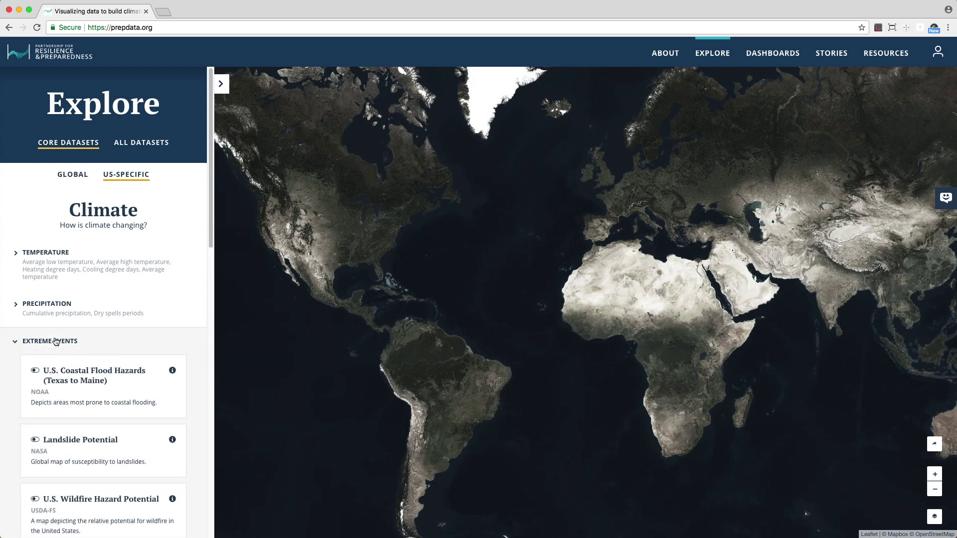
left_click(68, 176)
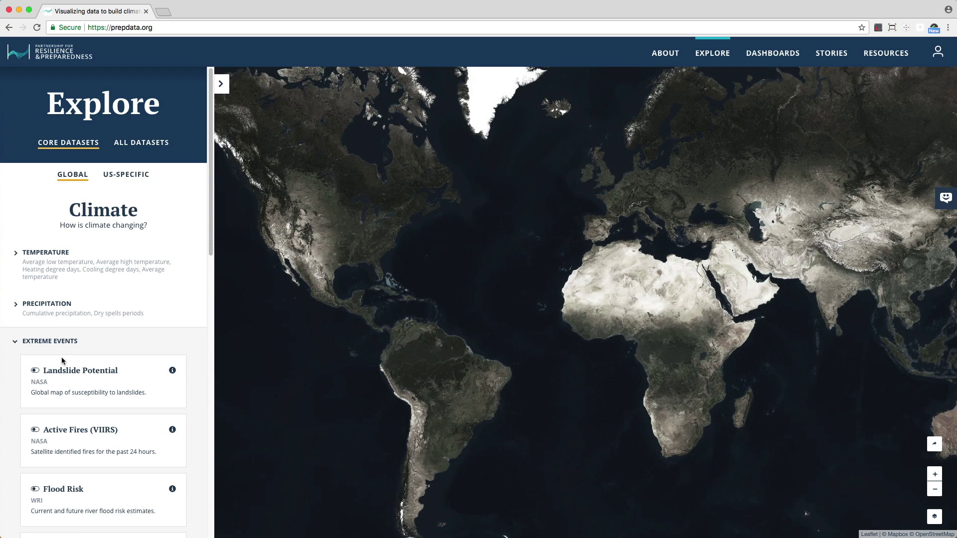
left_click(35, 371)
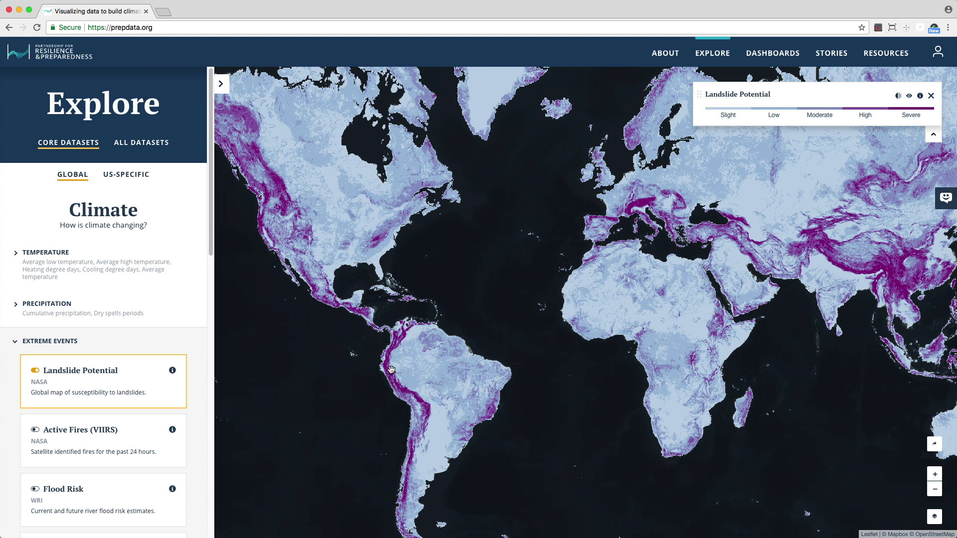
Step: Overlay boundaries and light labels on the landslide map around Ecuador in northwestern South America
scroll(392, 355, "up", 3)
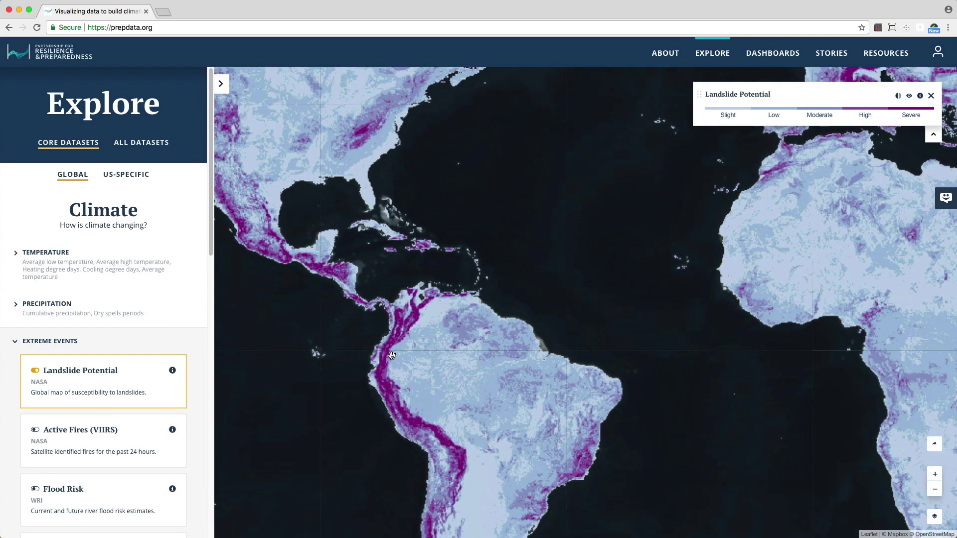
scroll(392, 355, "up", 2)
scroll(439, 363, "up", 2)
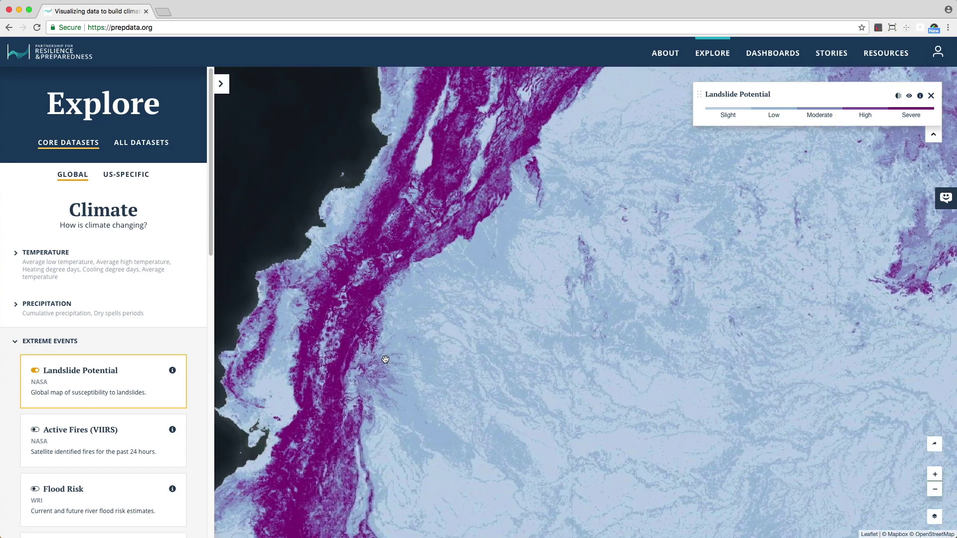
left_click_drag(439, 362, 486, 364)
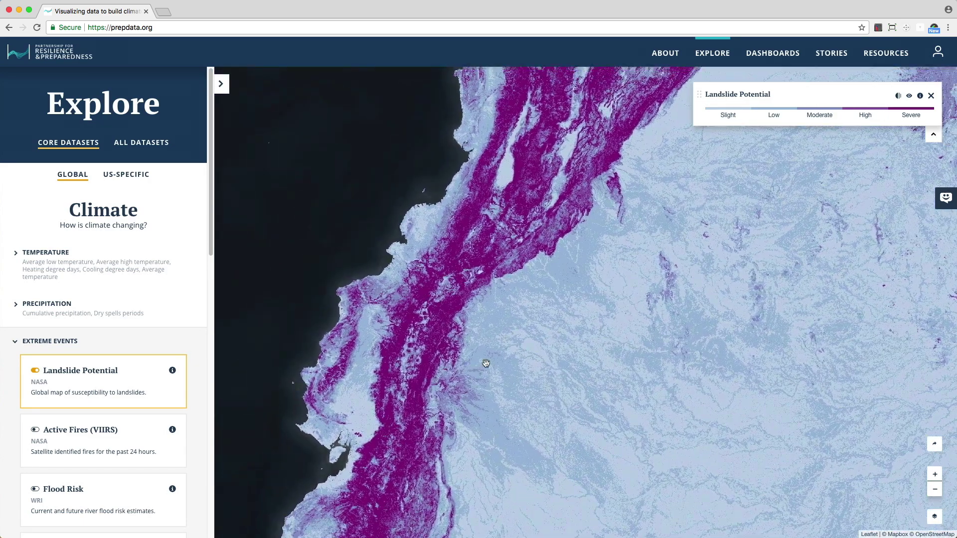
left_click(935, 516)
left_click(910, 496)
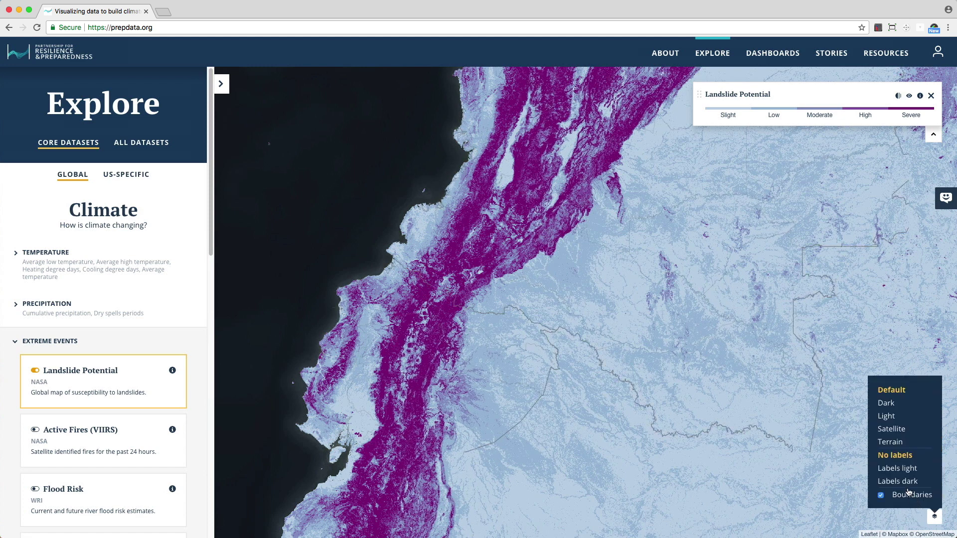
left_click(905, 470)
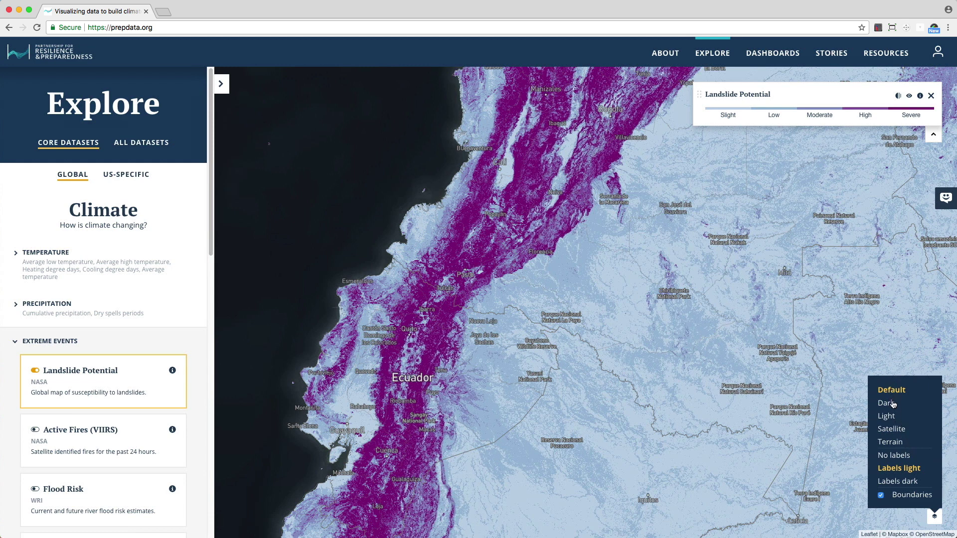
Step: Preview the Dark, Light and Terrain basemaps under the landslide layer and restore the Default basemap
left_click(889, 403)
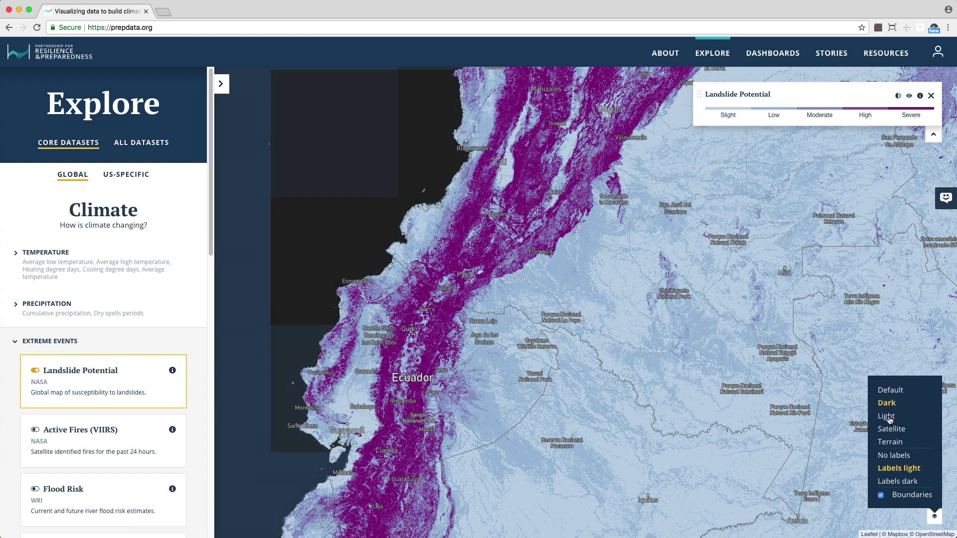
left_click(889, 417)
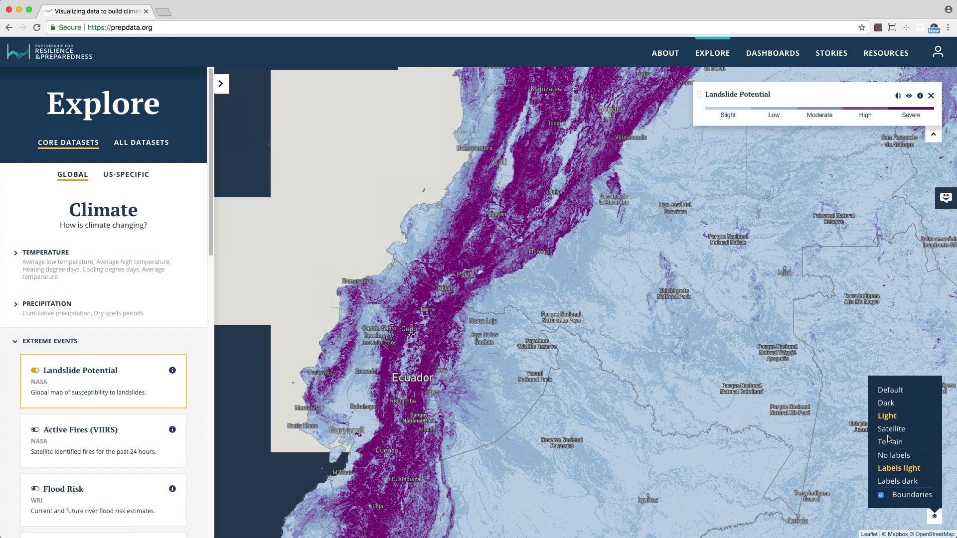
left_click(890, 442)
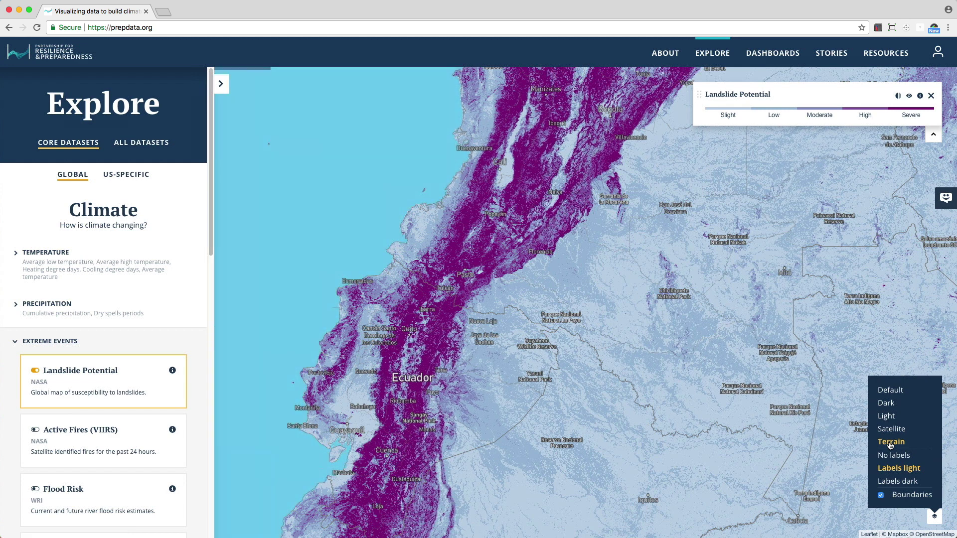
left_click(894, 392)
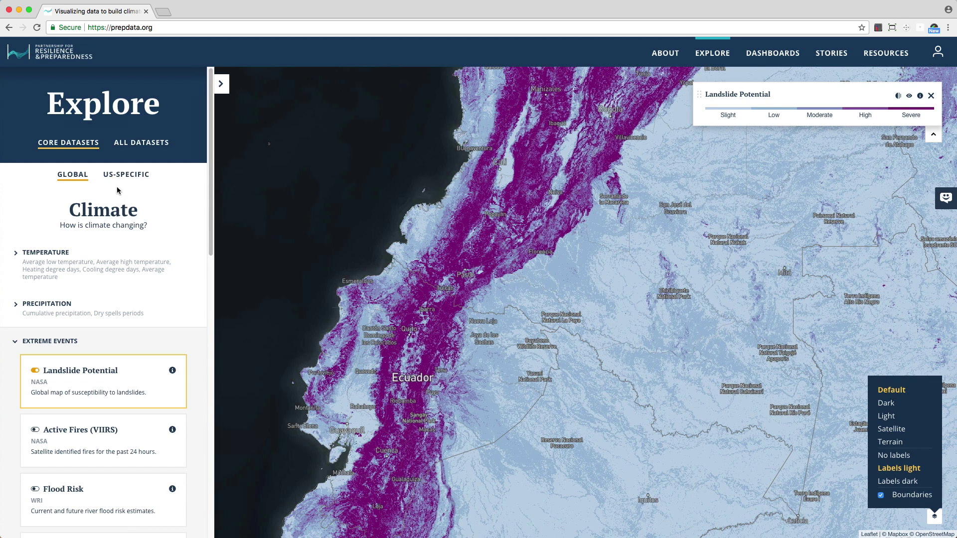
Step: Search all datasets for "landslide", add the Landslides dataset to the map and place its layer above Landslide Potential
left_click(139, 146)
left_click(146, 185)
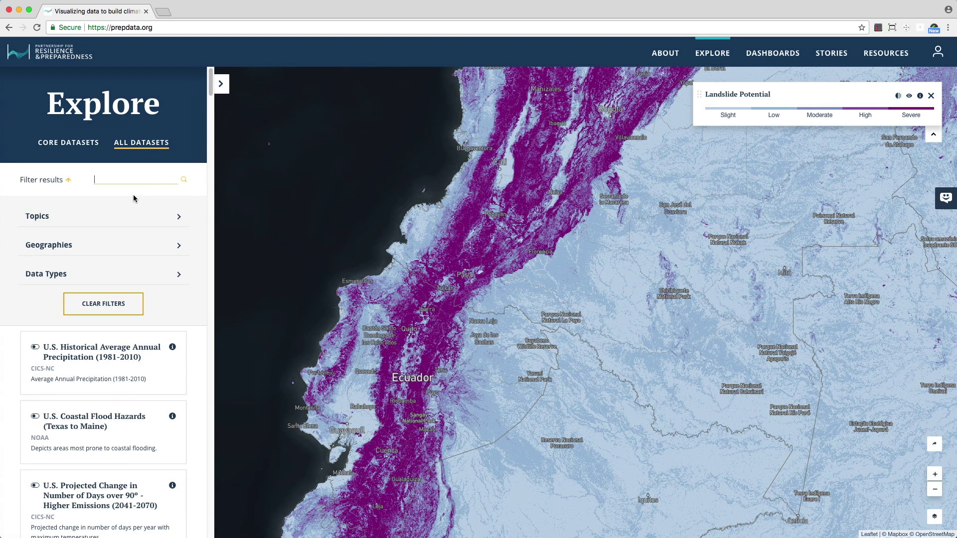
type("landslide")
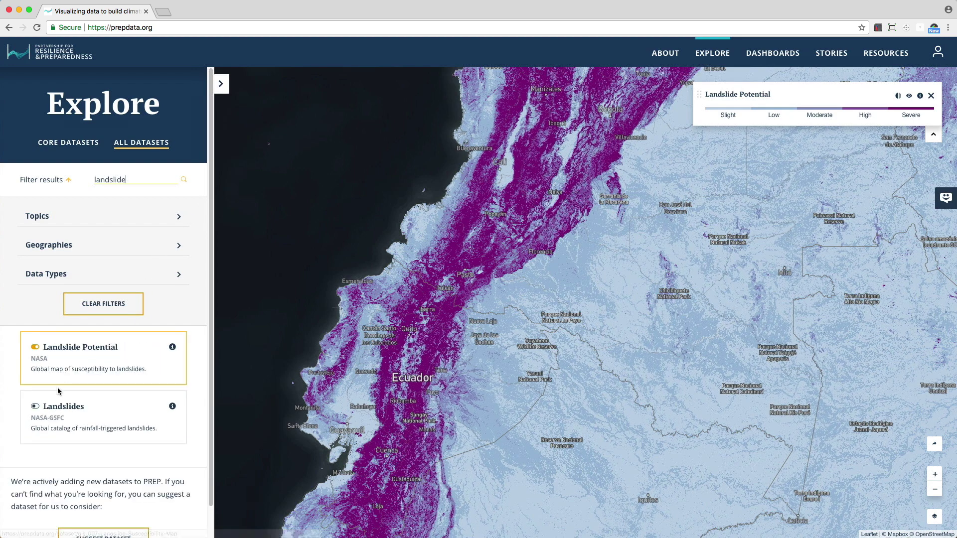
left_click(35, 406)
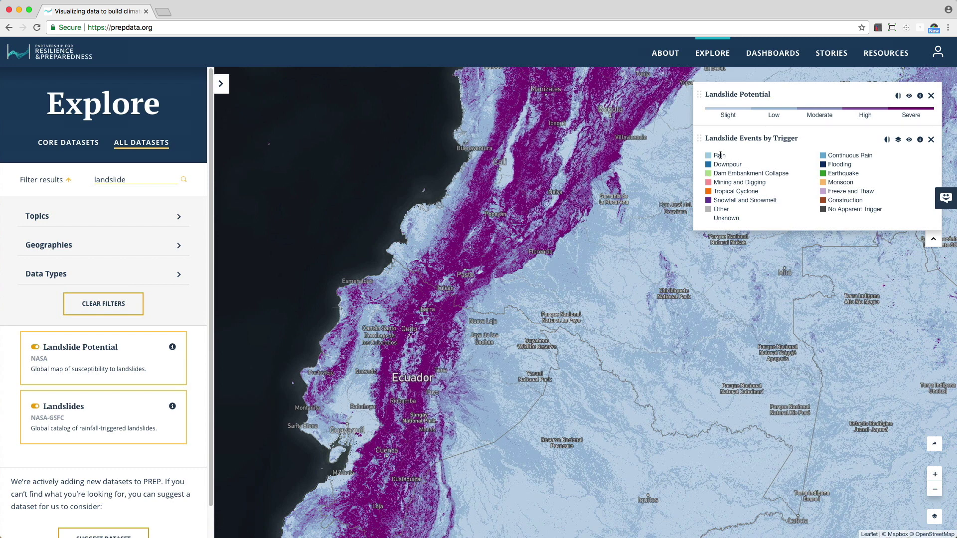
left_click_drag(701, 145, 706, 102)
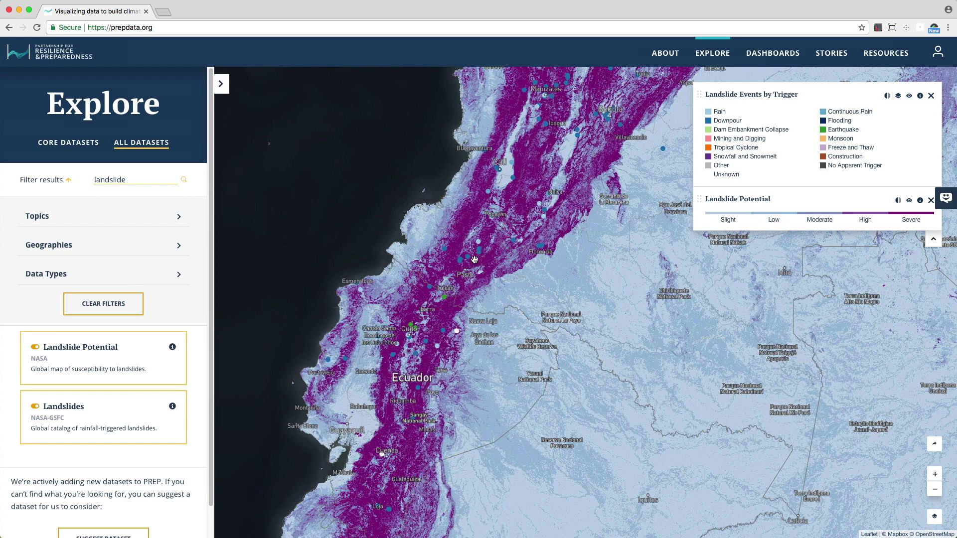
Step: Lower the opacity of the Landslide Potential layer over Colombia so that the basemap partly shows through
left_click_drag(606, 151, 541, 332)
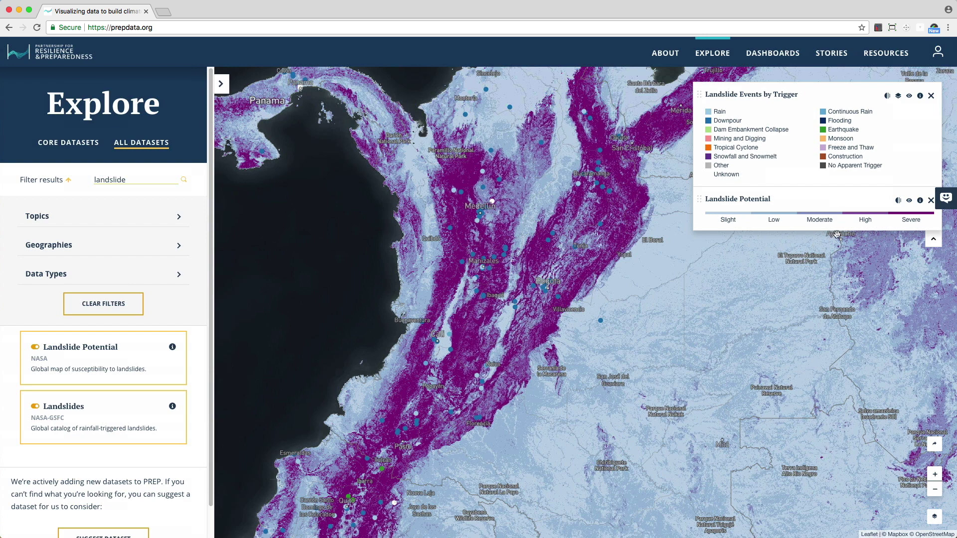
left_click(899, 202)
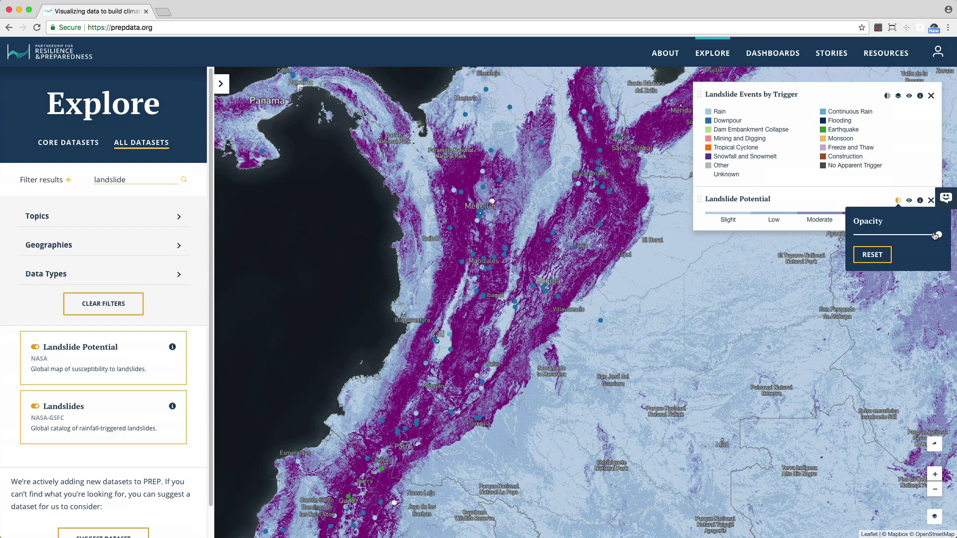
left_click_drag(936, 236, 890, 236)
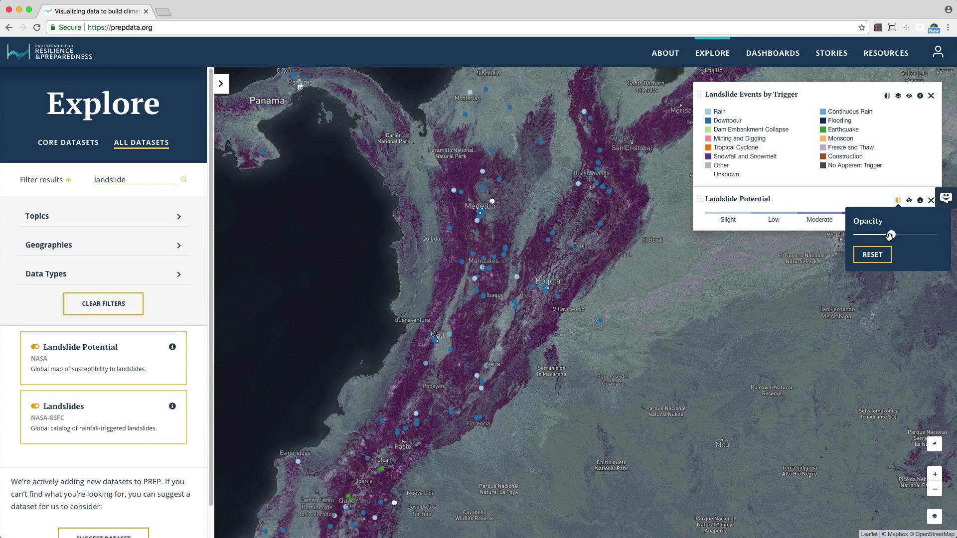
left_click_drag(890, 234, 912, 235)
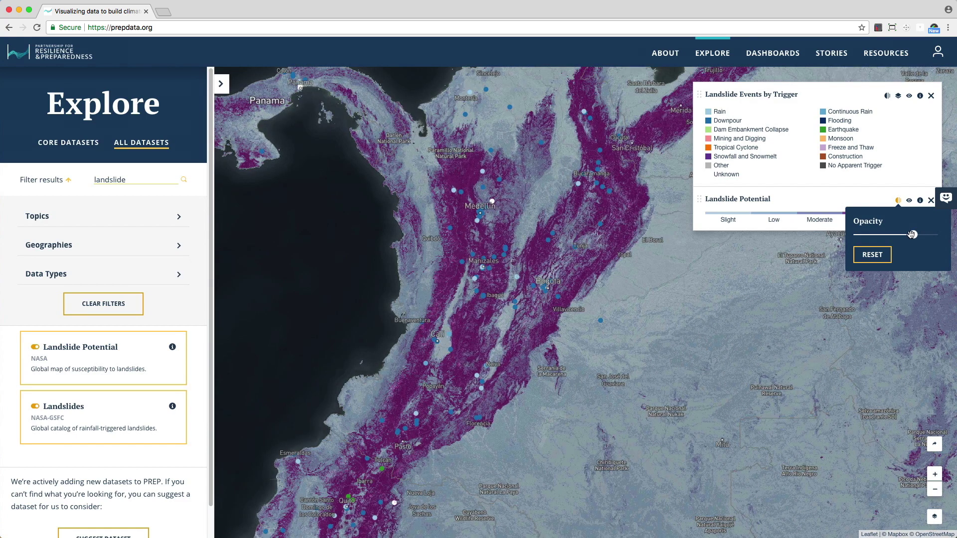
left_click(813, 272)
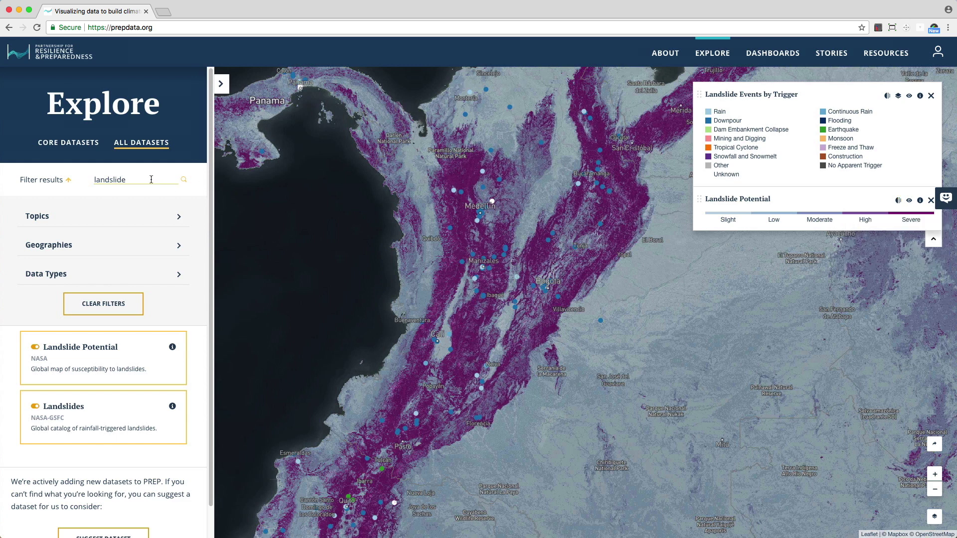
Step: Search the datasets for "population", add Gridded World Population Density to the map and place its layer above Landslide Potential
left_click_drag(151, 180, 86, 179)
type("population")
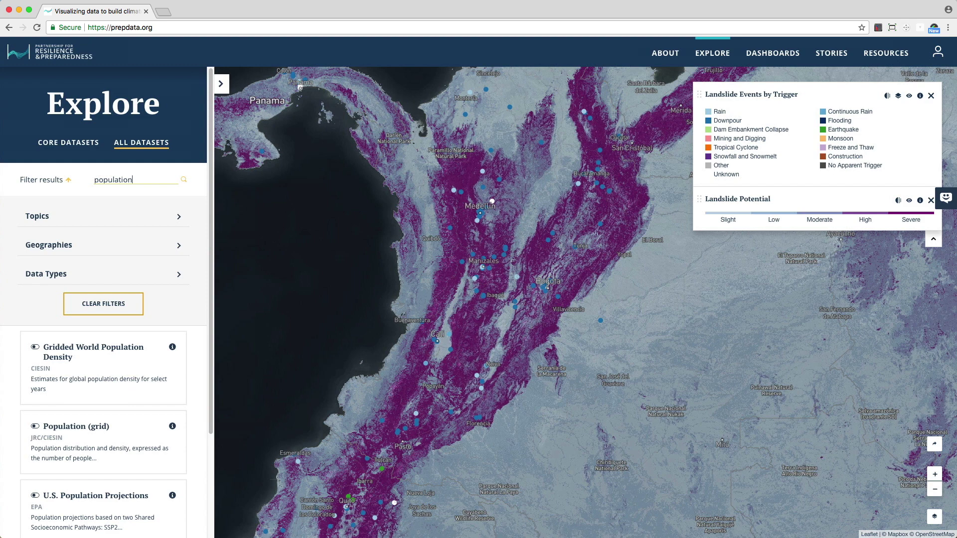
left_click(35, 347)
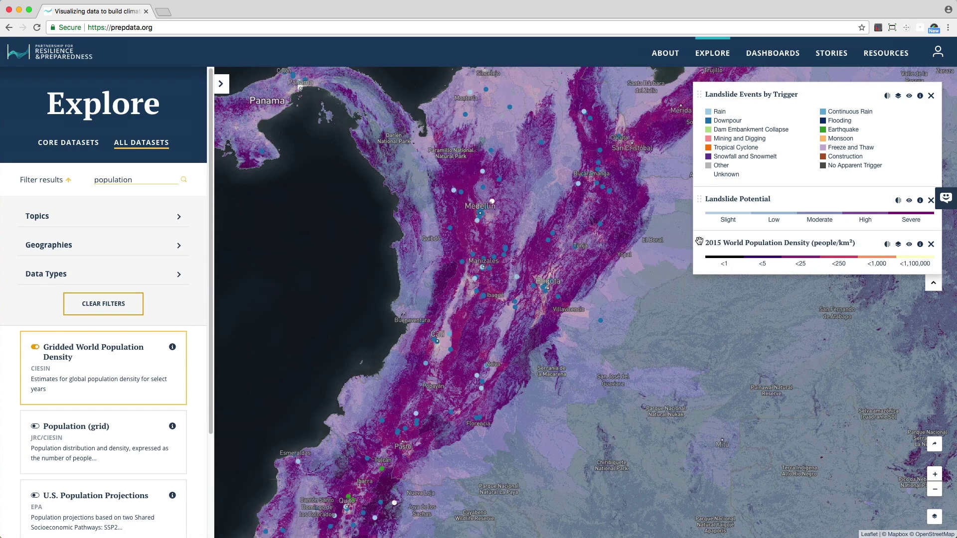
left_click_drag(699, 238, 707, 196)
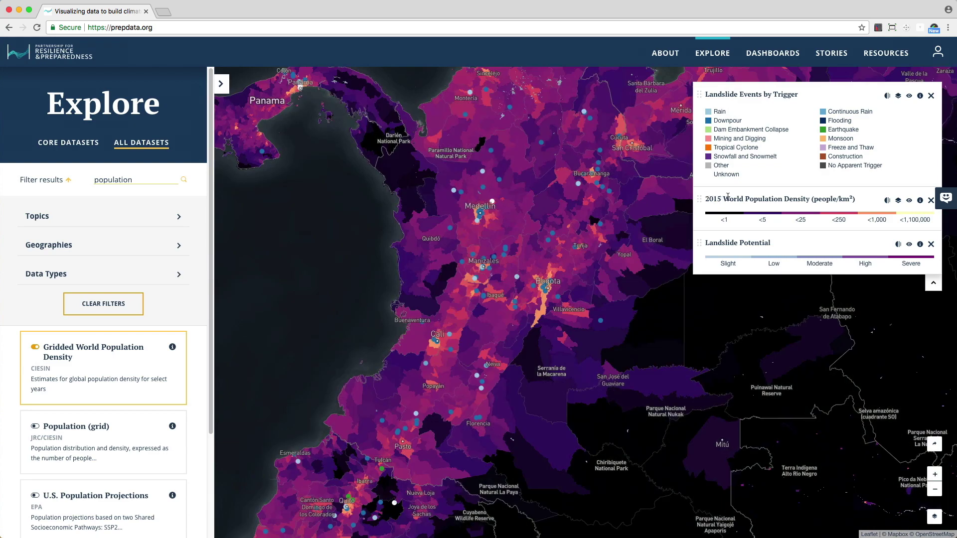
Step: Hide and reshow the population density and landslide events layers in turn, and view the Landslides dataset's description
left_click(909, 202)
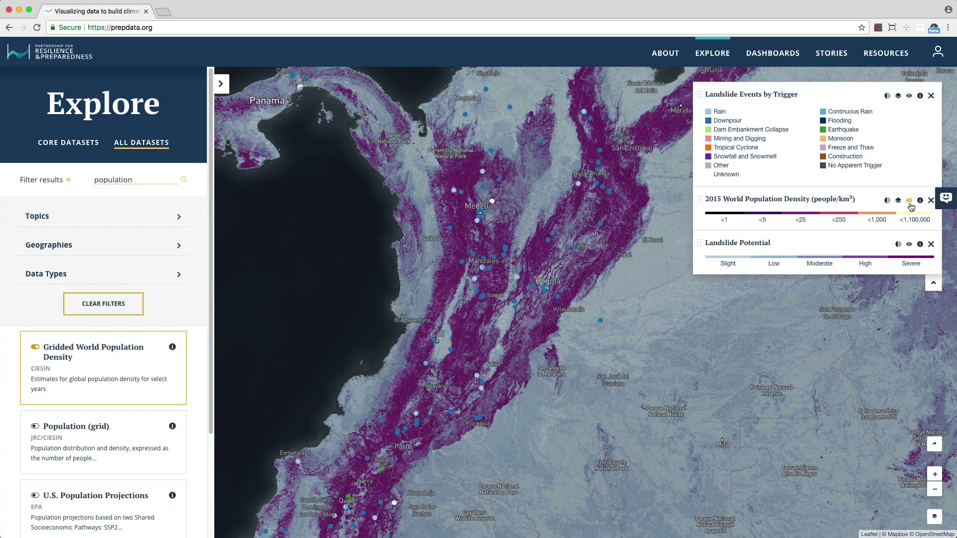
left_click(909, 203)
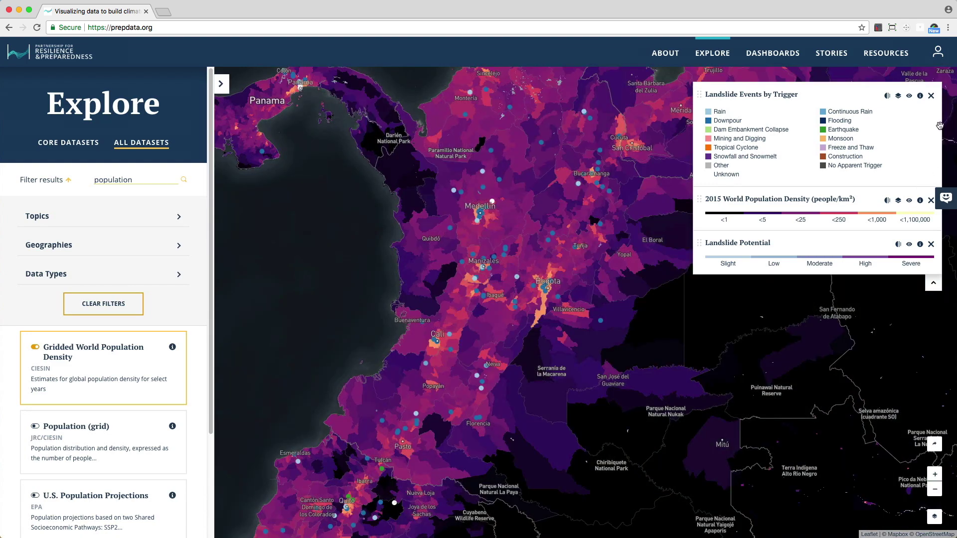
left_click(910, 96)
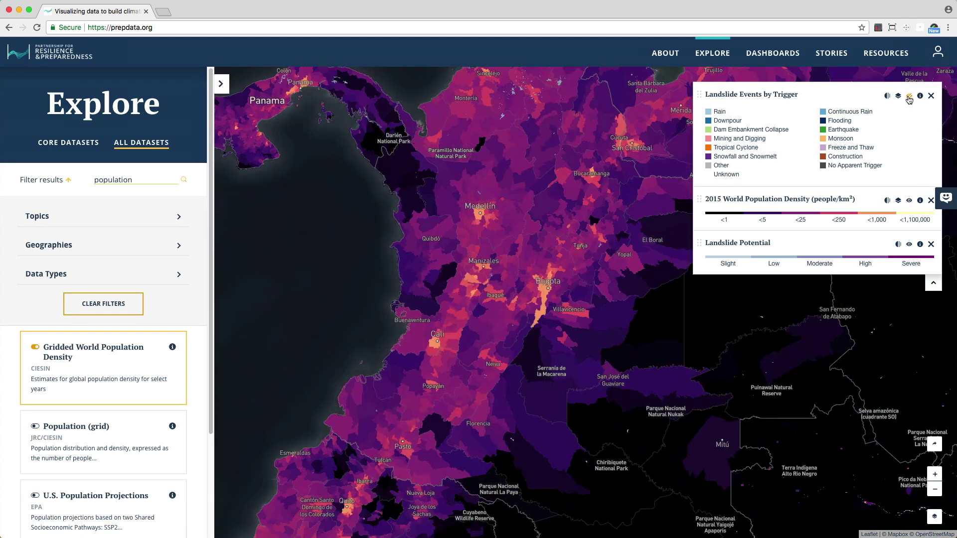
left_click(910, 97)
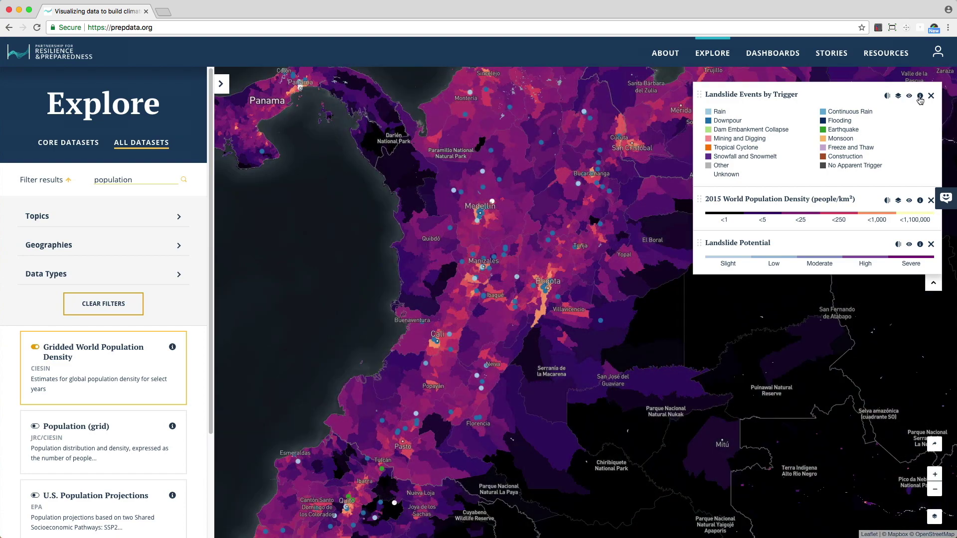
left_click(920, 96)
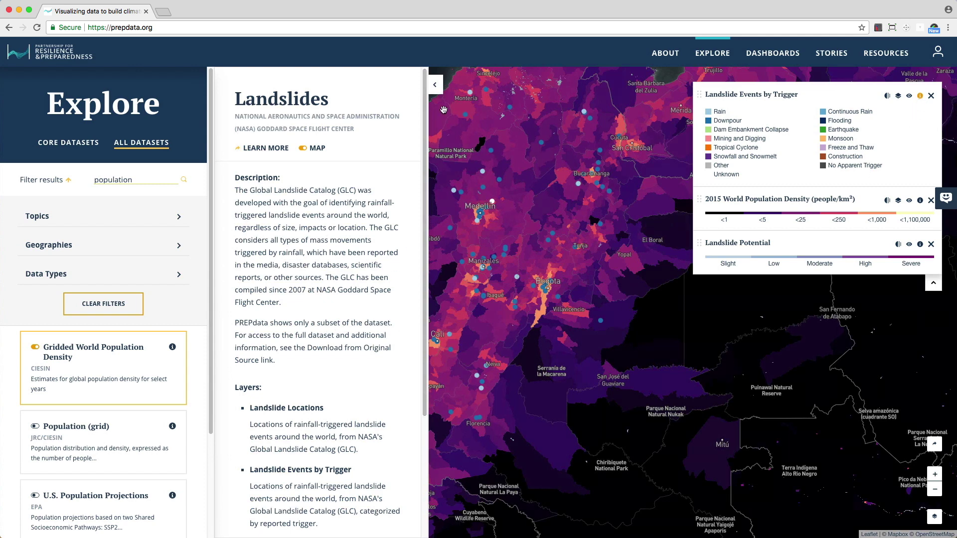
left_click(435, 85)
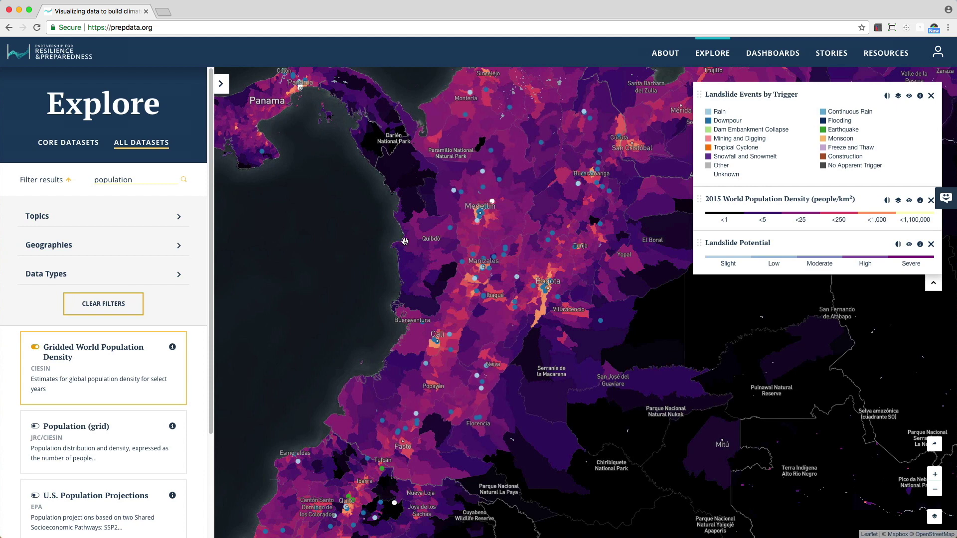
Step: Copy the short share link for the current map of landslide and population layers
left_click_drag(562, 295, 546, 315)
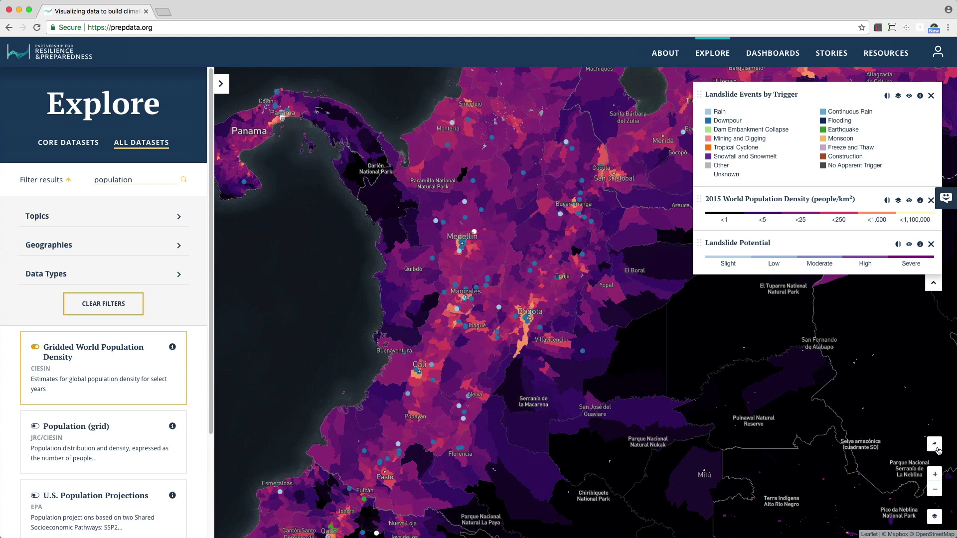
left_click(937, 449)
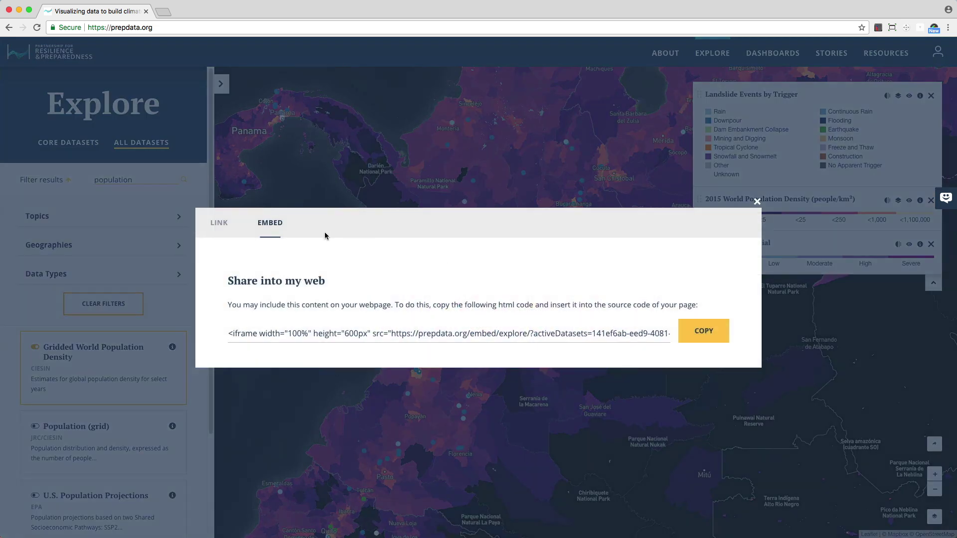
left_click(221, 228)
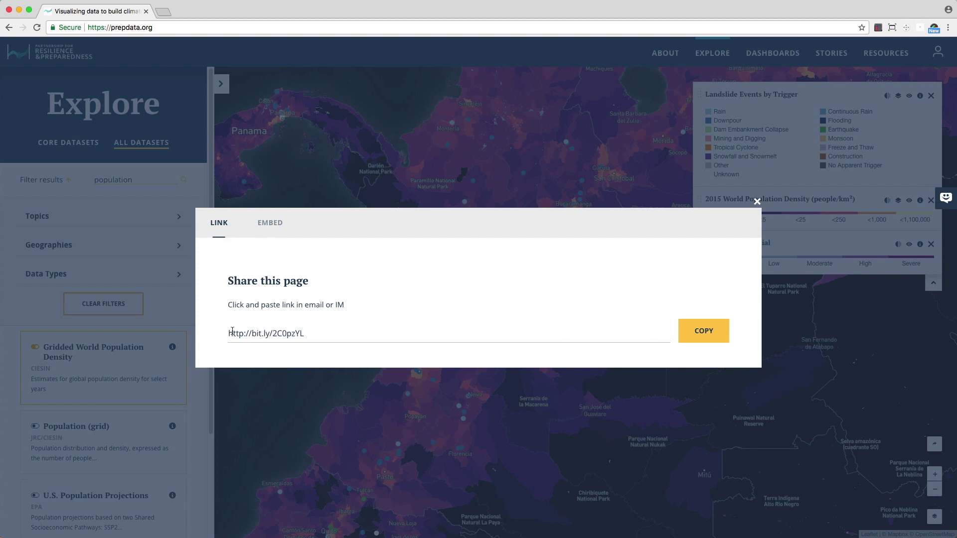
left_click(720, 338)
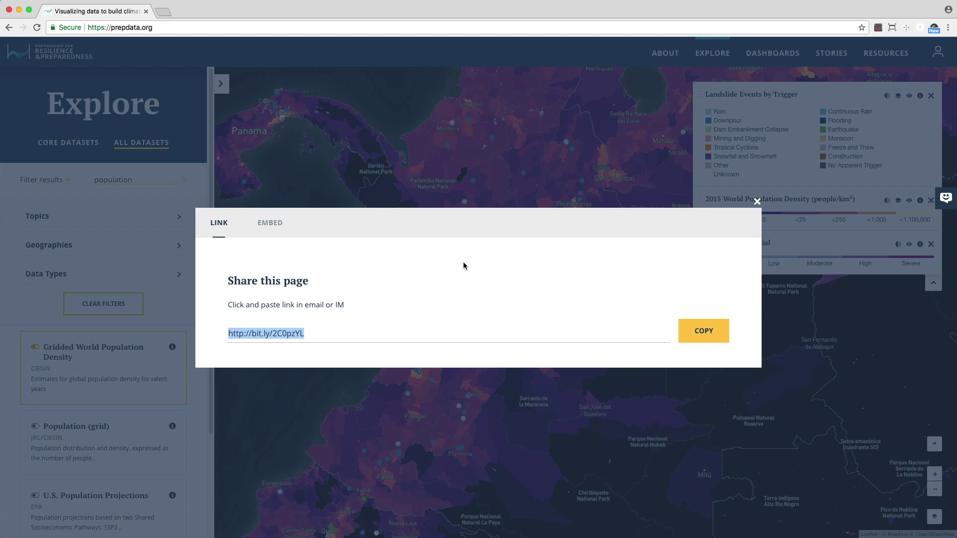
Step: Open the map's embed URL from the iframe code in a new browser tab and expand the embedded map's legend
left_click(274, 227)
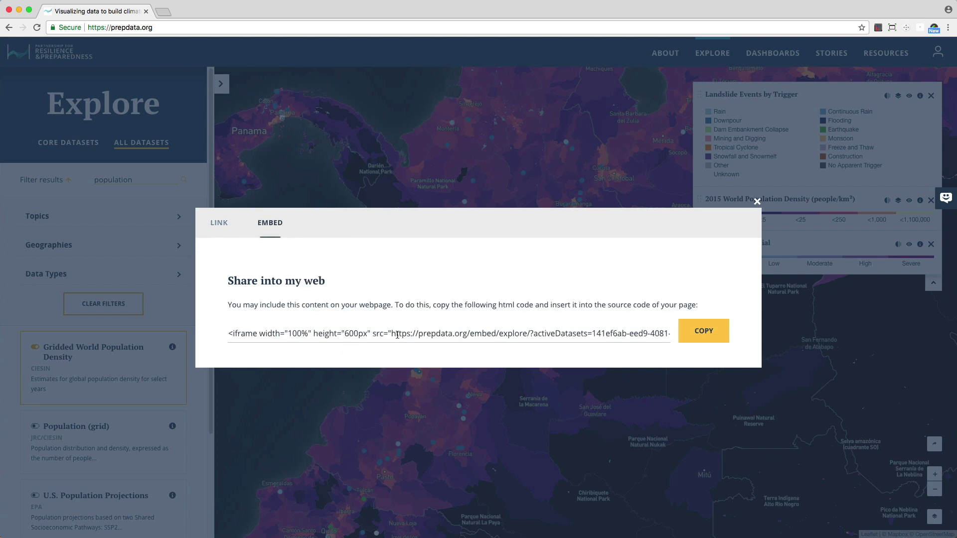
left_click_drag(391, 333, 627, 336)
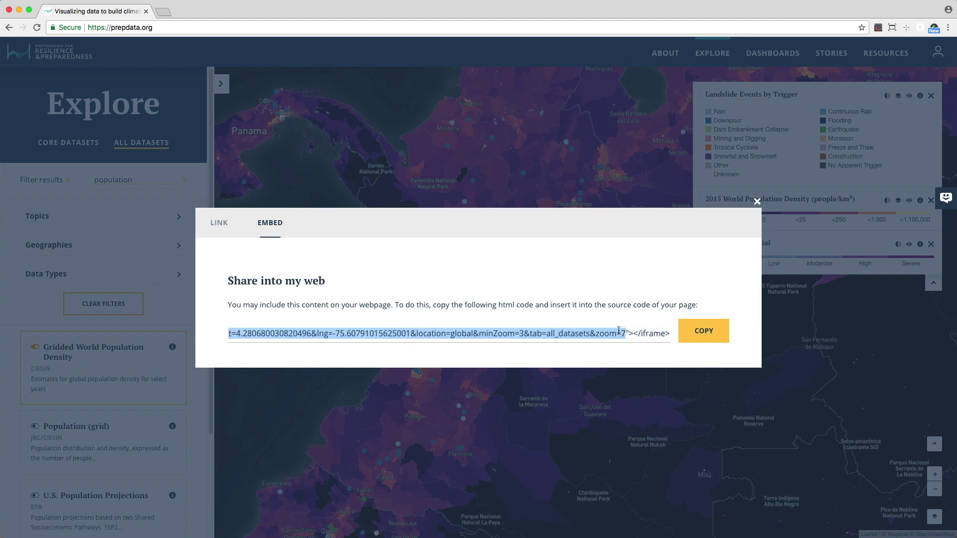
key("super+t")
key("super+v")
key("Return")
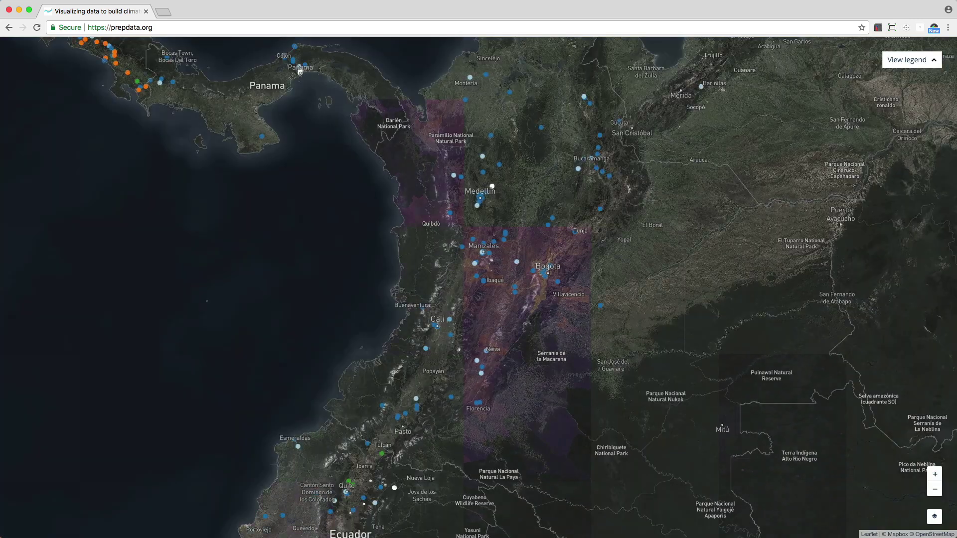
left_click(927, 61)
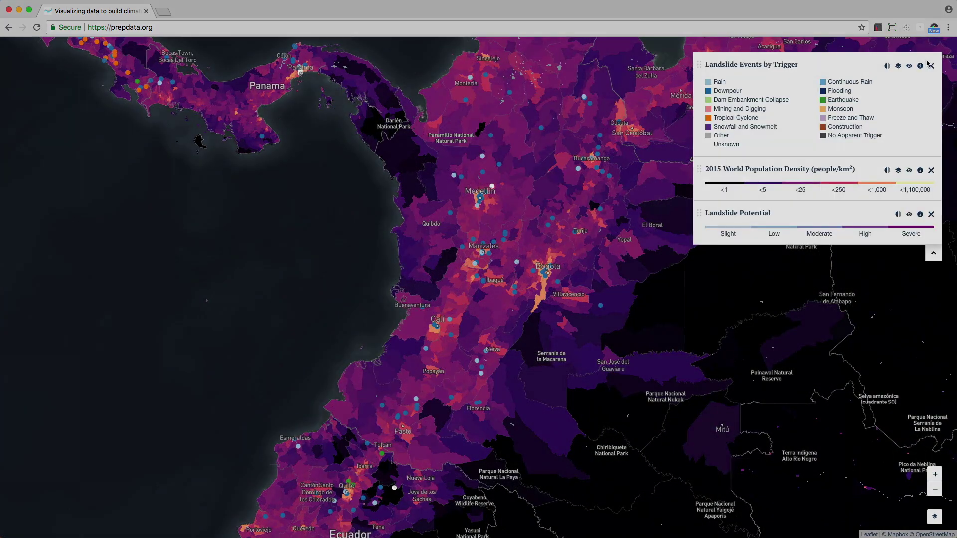